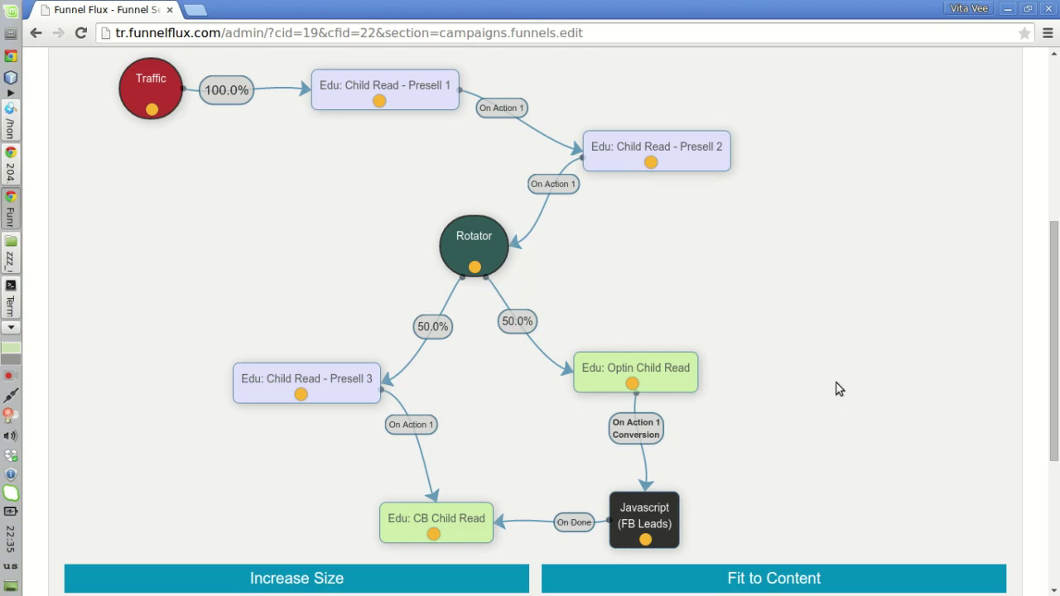
Leave the Presell Funnel and create a new funnel named "Autoresponder Series" in the Edu: Child Read campaign, saving its settings
scroll(1054, 406, up, 5)
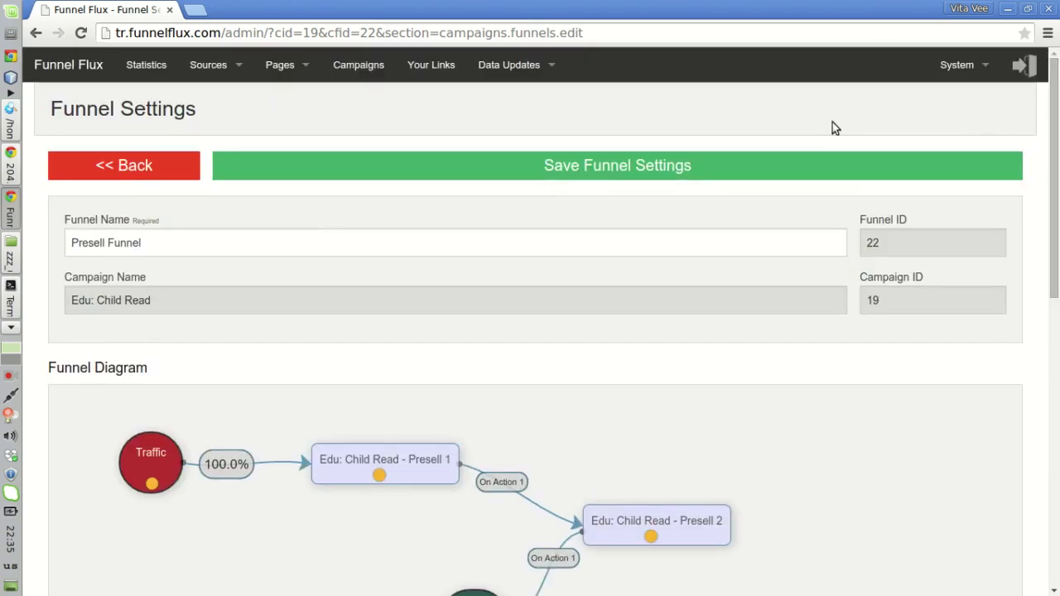
click(130, 170)
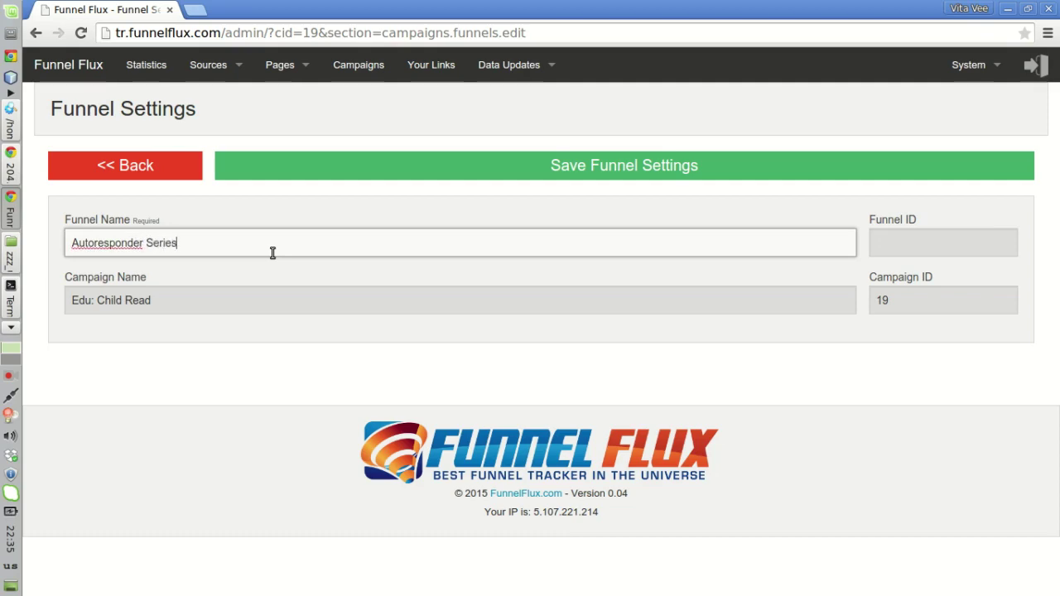
click(522, 162)
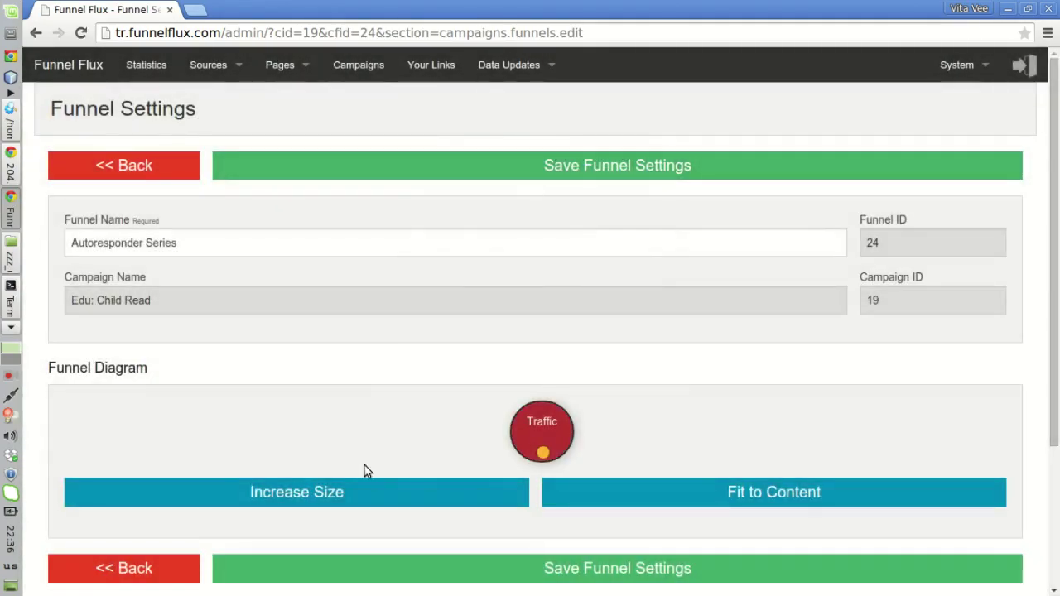
Enlarge the funnel diagram canvas to make room below the Traffic node
click(319, 497)
scroll(753, 373, down, 5)
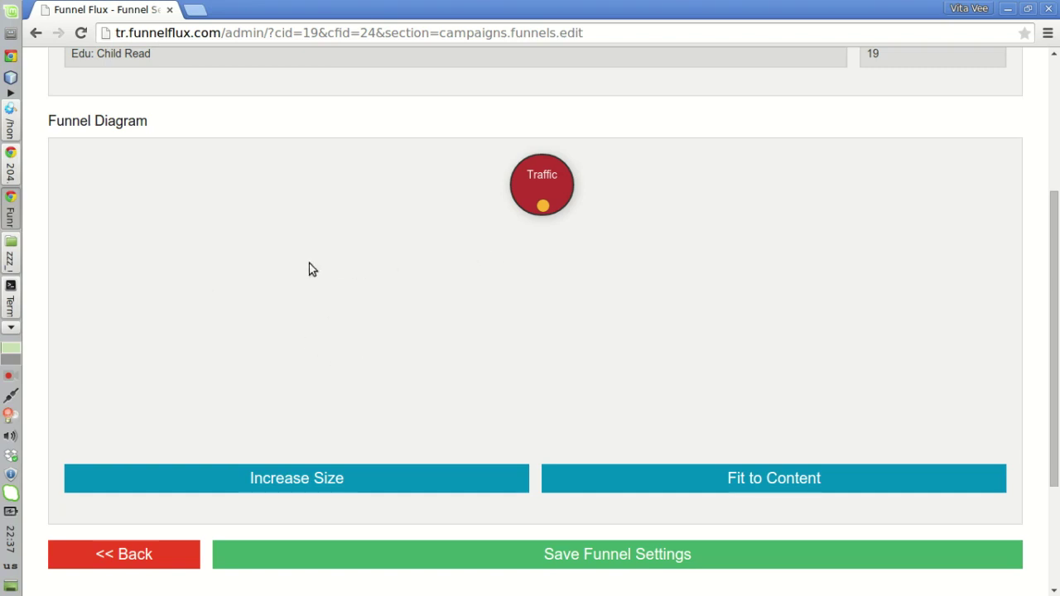
mouse_move(1055, 318)
mouse_down()
mouse_move(1043, 208)
mouse_move(1039, 320)
mouse_up()
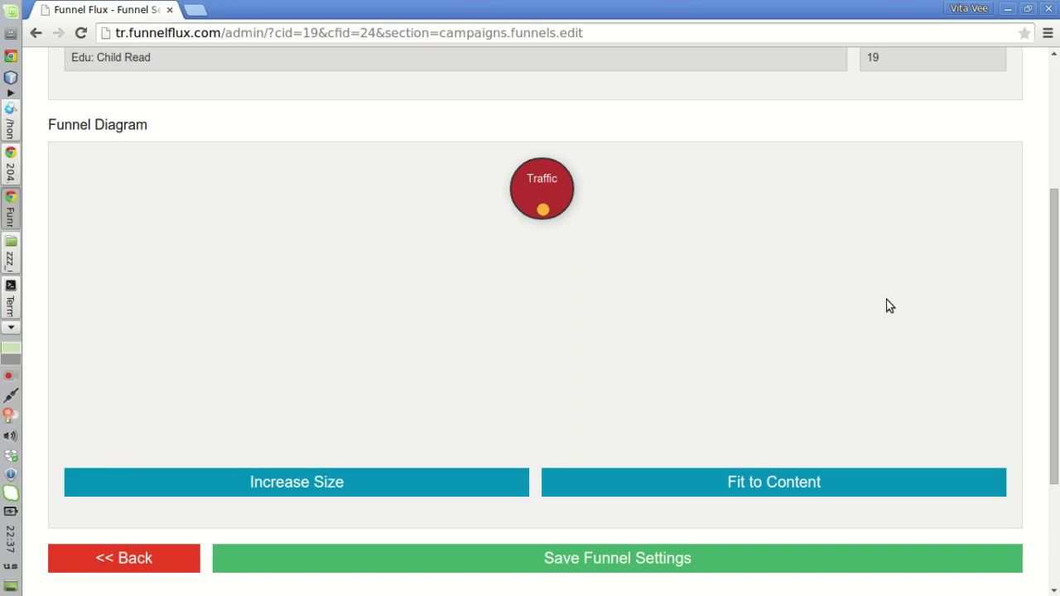
Add a Flux Offer node for "Edu: CB Child Read" on the left side of the funnel diagram
right_click(142, 288)
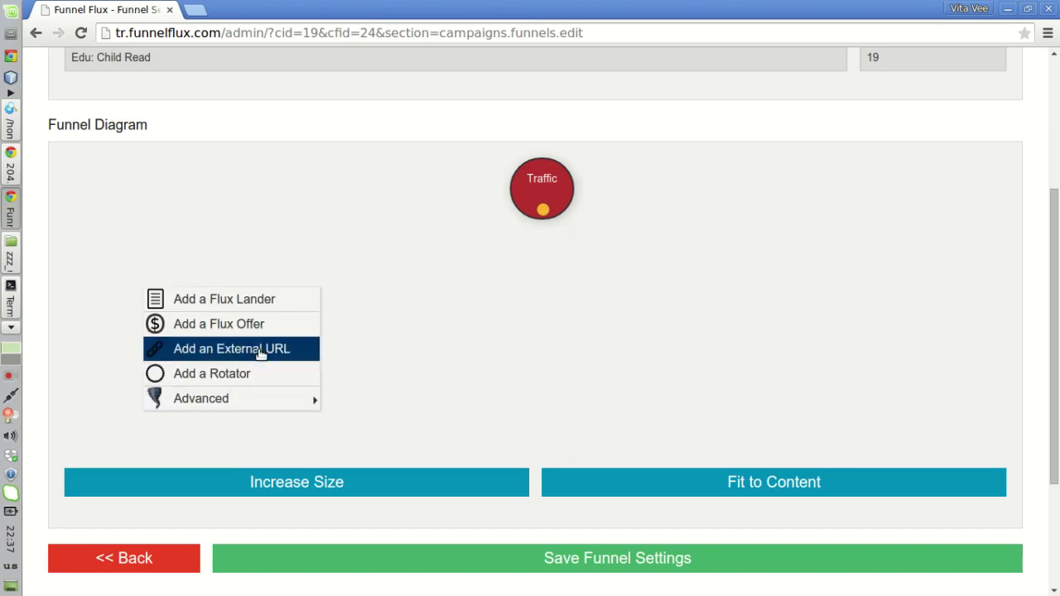
click(241, 325)
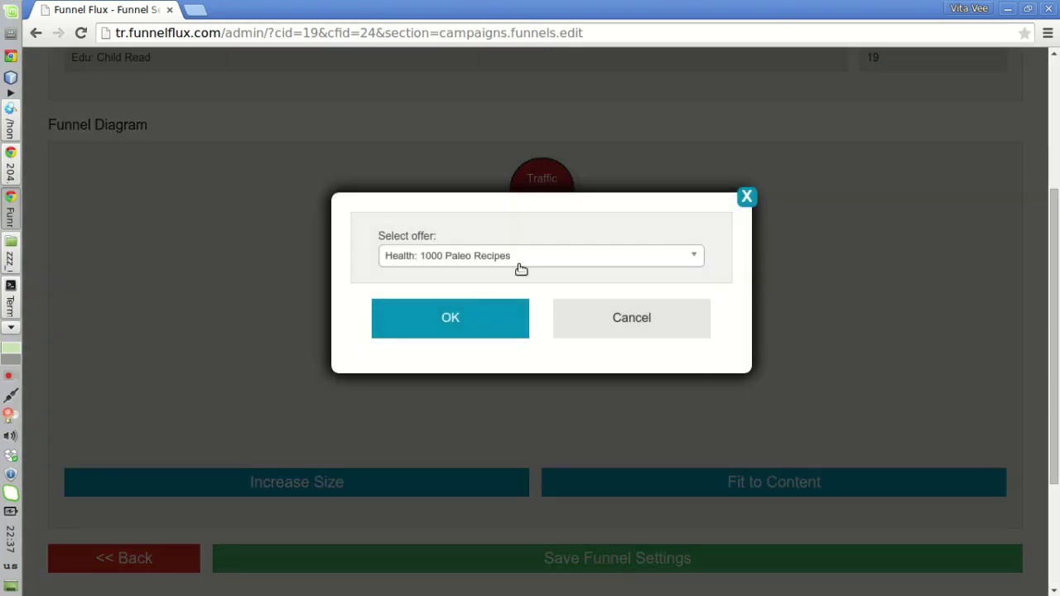
click(521, 263)
scroll(663, 381, down, 1)
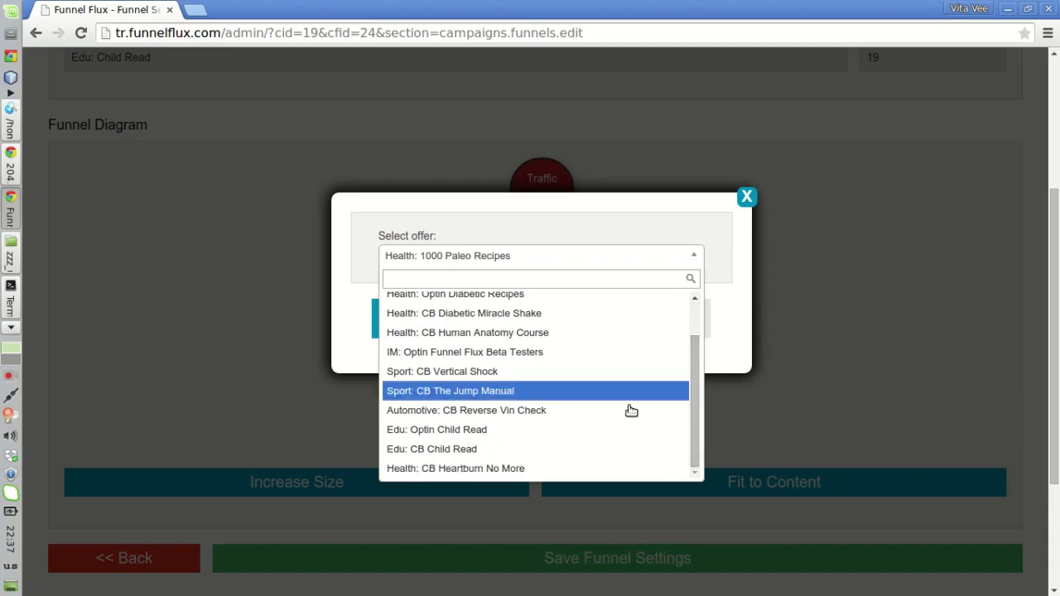
click(568, 449)
click(461, 329)
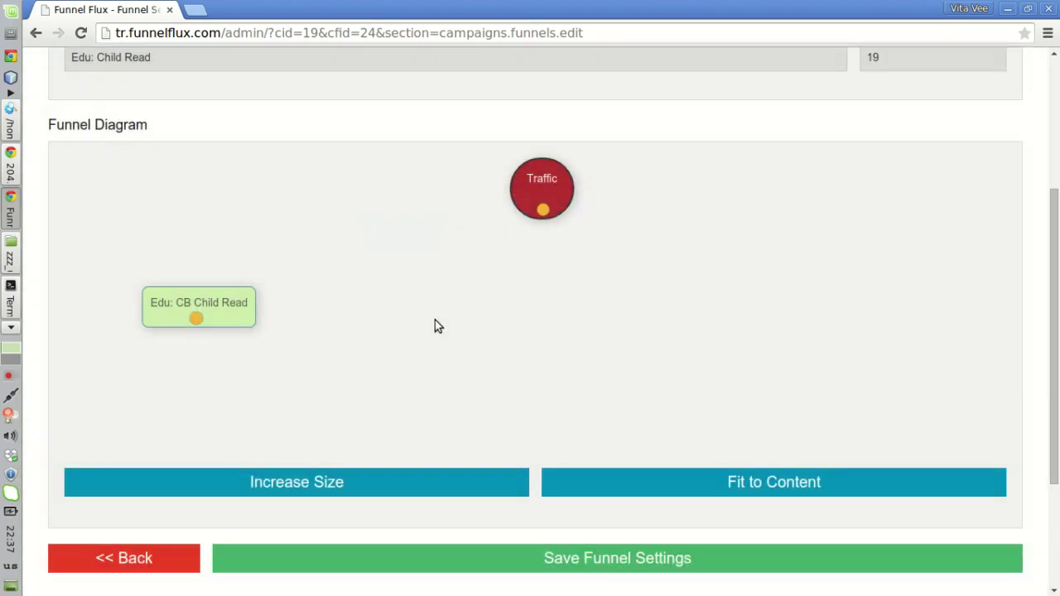
Reposition the Edu: CB Child Read node slightly lower in the diagram and save the funnel settings
drag(244, 306, 237, 285)
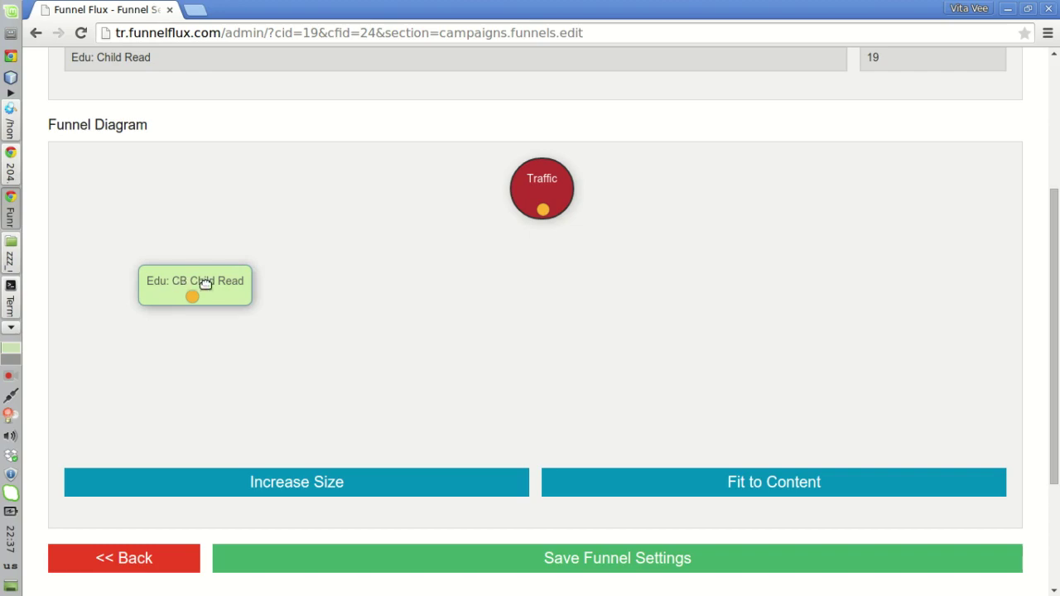
drag(207, 284, 213, 313)
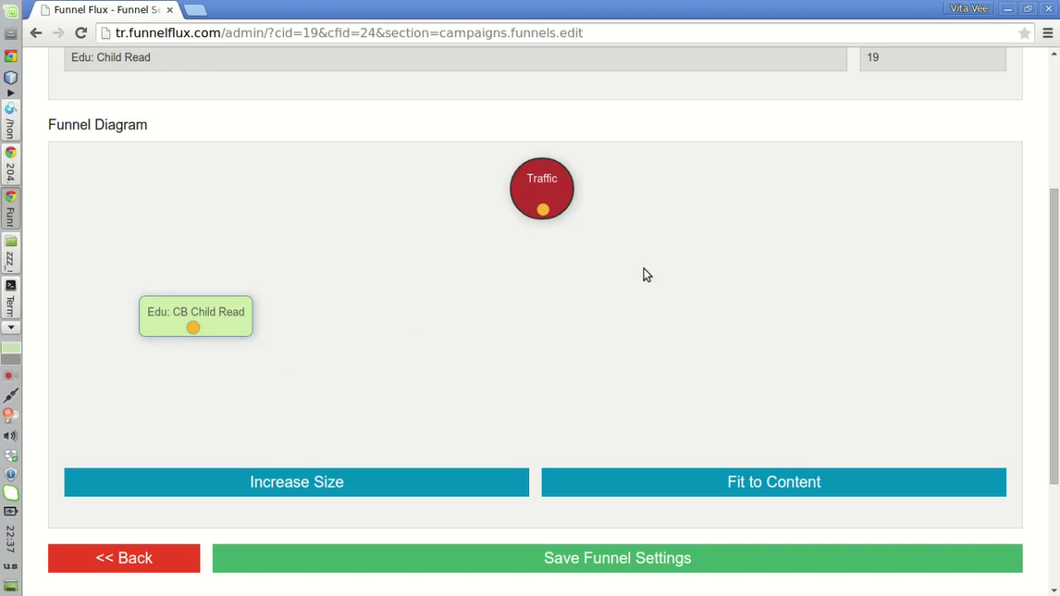
right_click(215, 315)
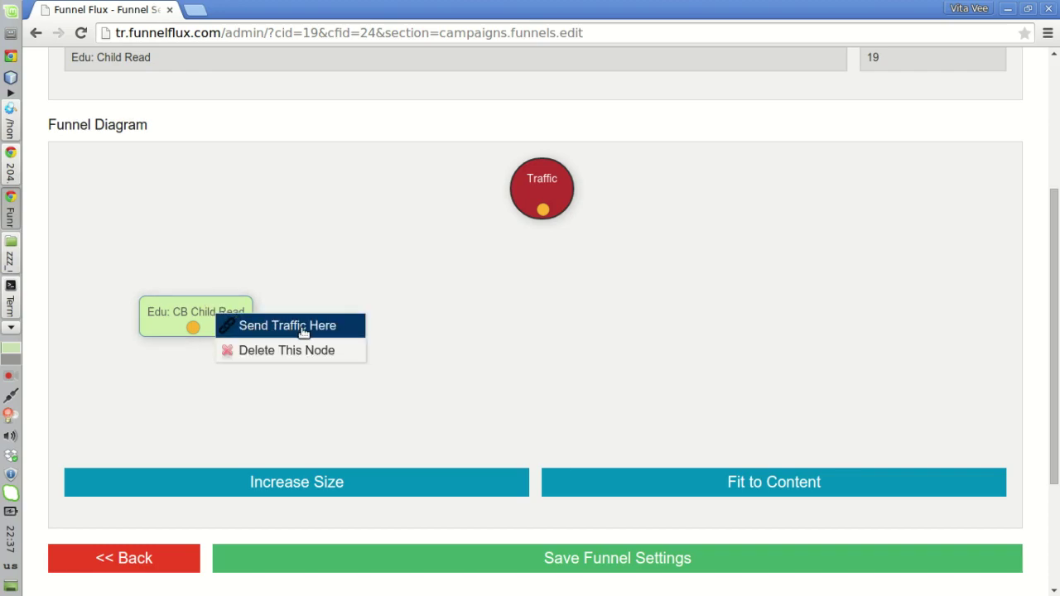
click(561, 560)
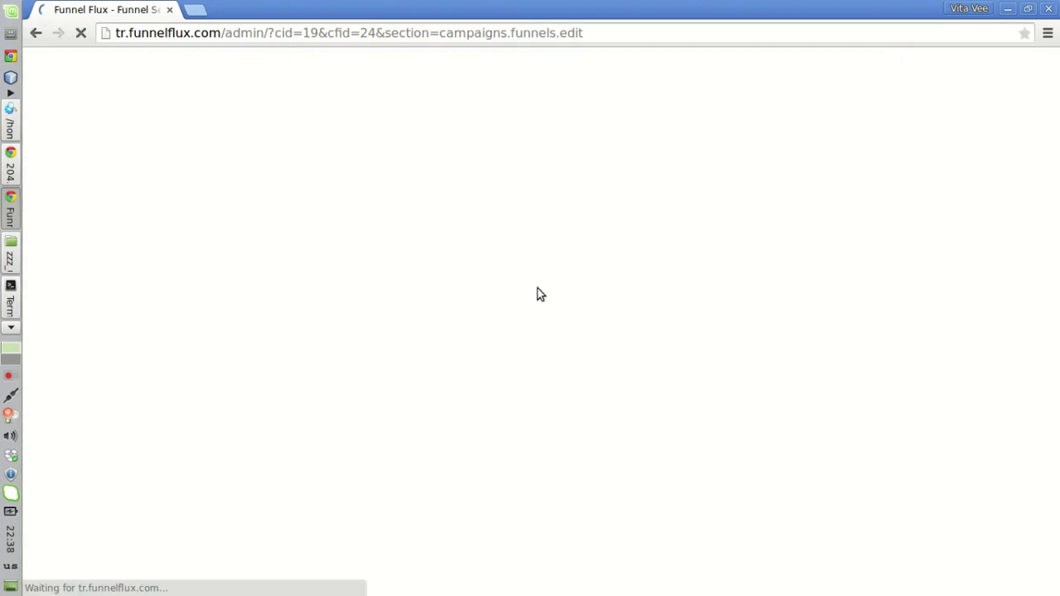
Generate the traffic link for the Edu: CB Child Read node with source "My Channels: Emails" and copy it
scroll(386, 334, down, 3)
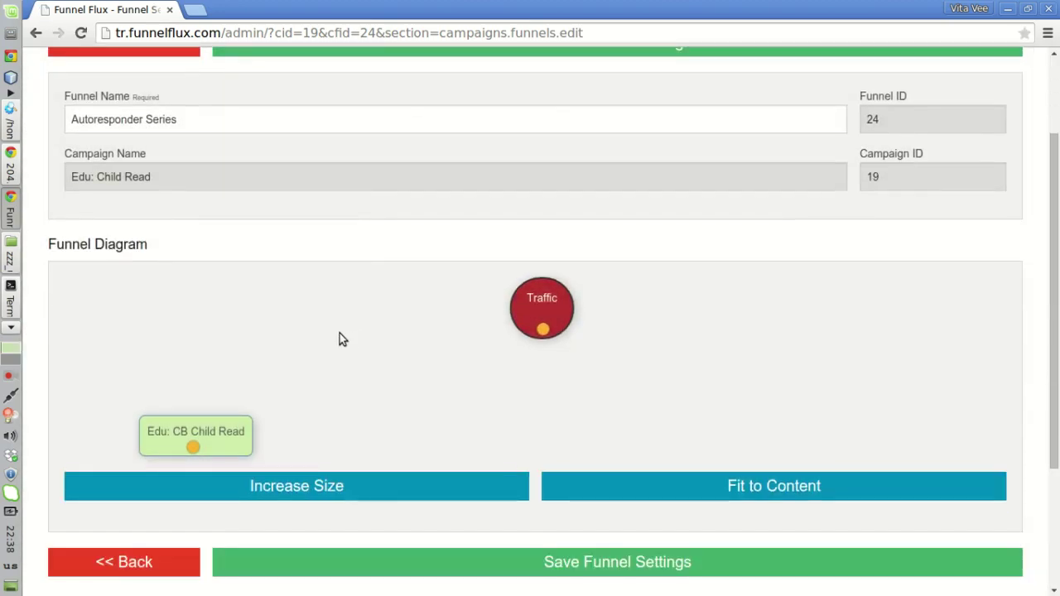
right_click(201, 438)
click(291, 454)
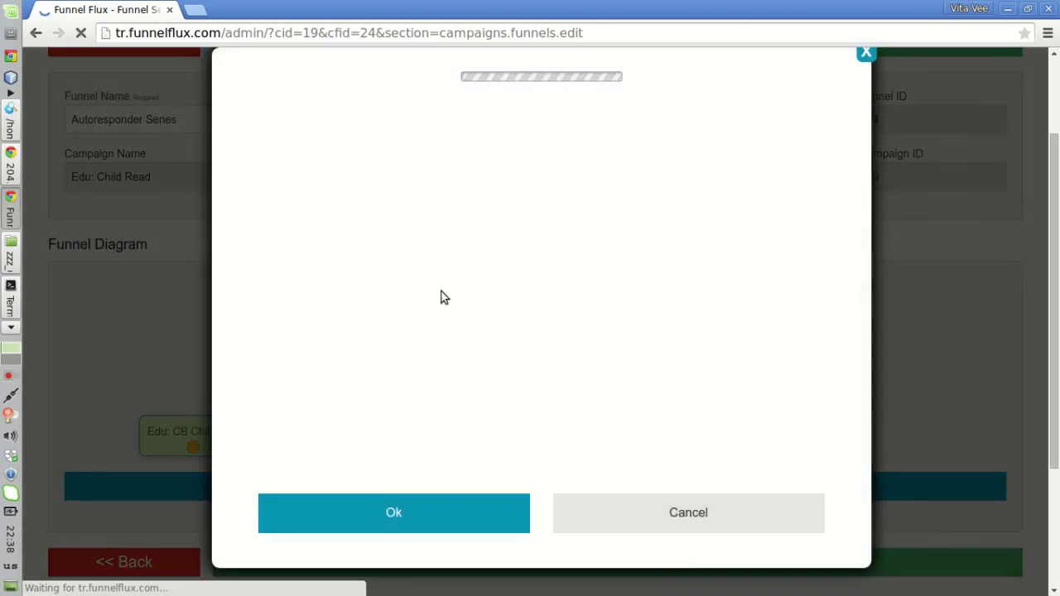
click(367, 348)
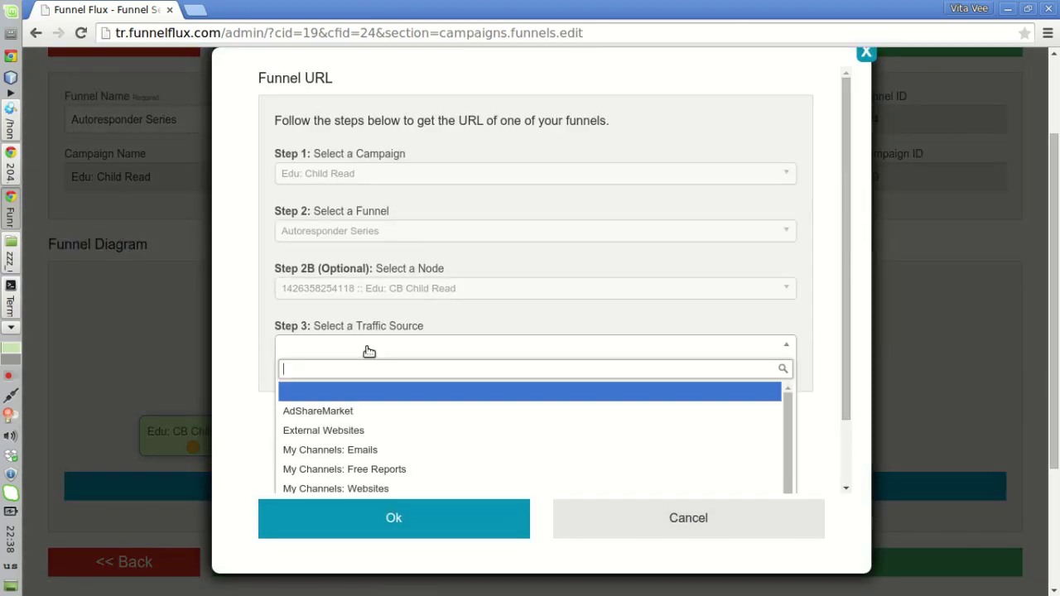
click(377, 451)
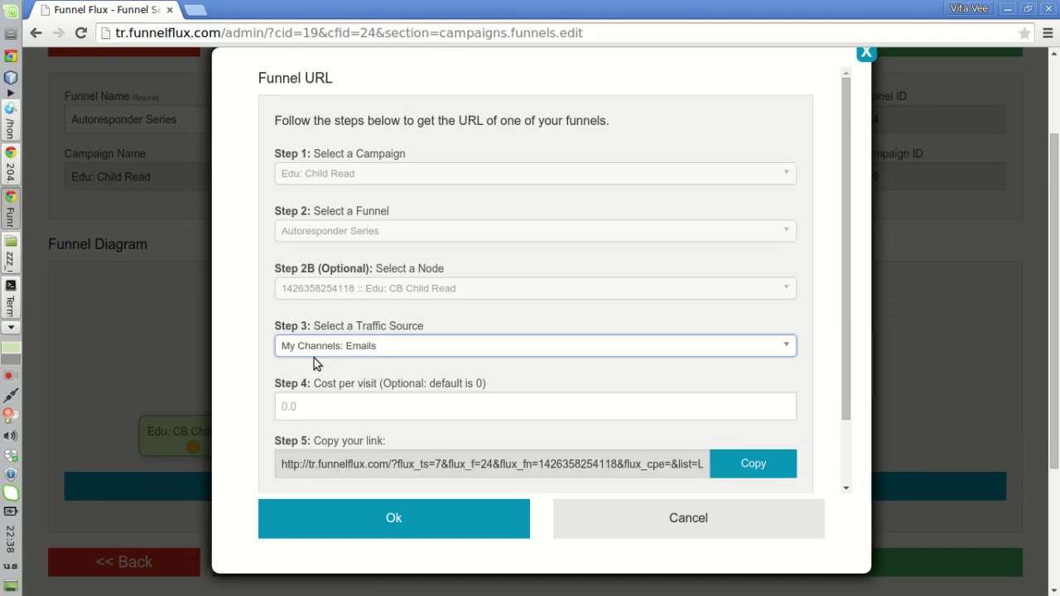
click(763, 466)
click(700, 520)
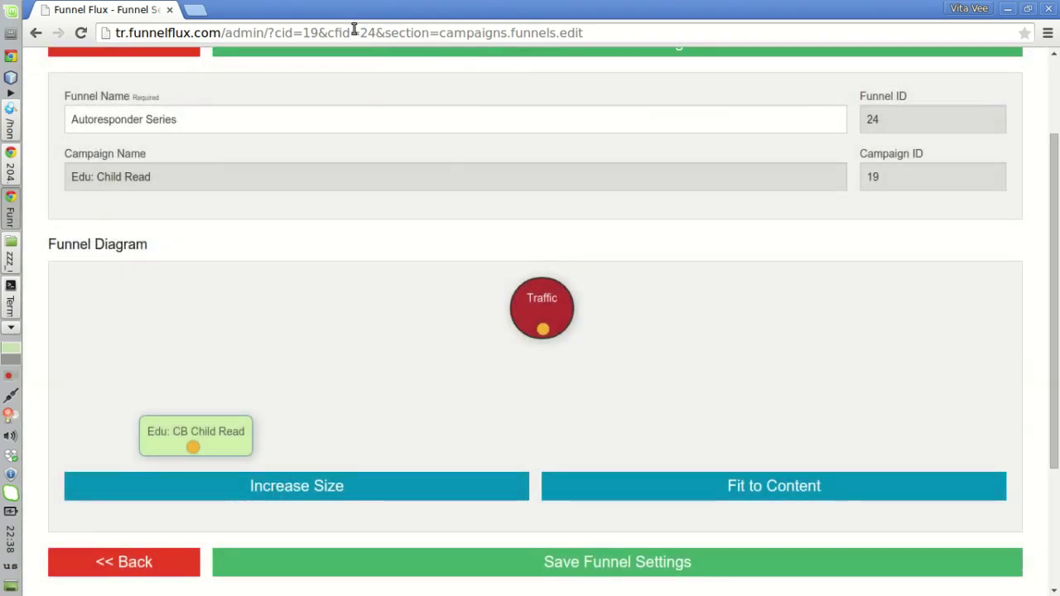
Paste the copied link into a new browser tab with list set to childread and mail to 3, and discard it unopened
click(211, 9)
key(ctrl+v)
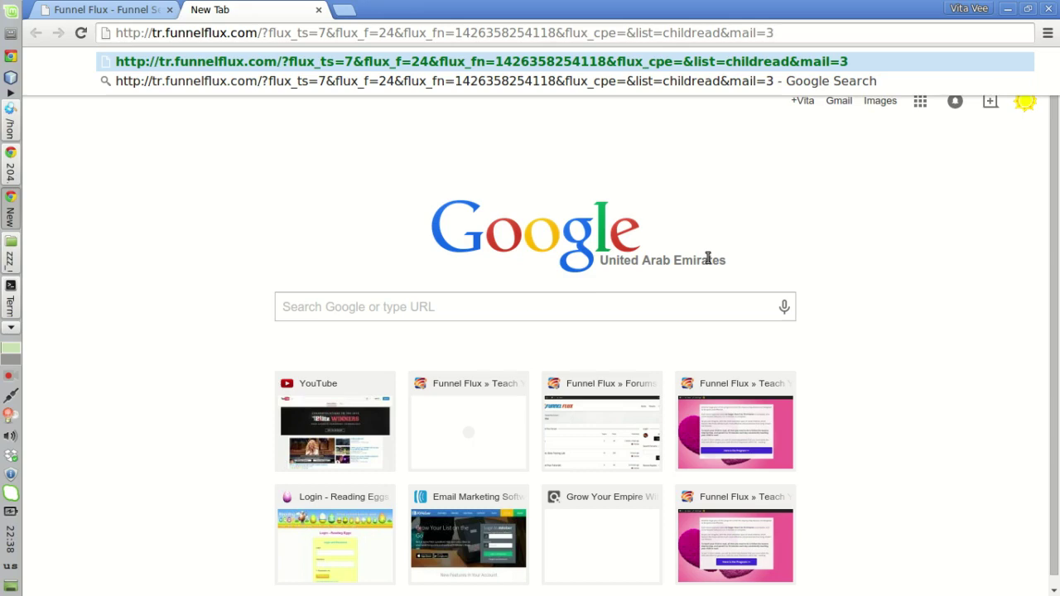
key(Escape)
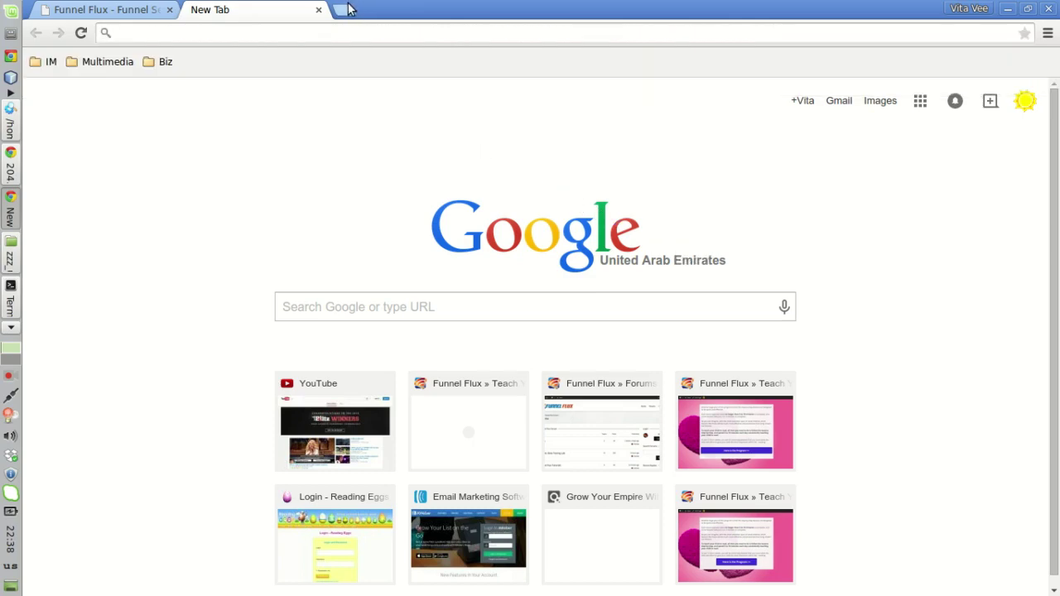
click(319, 10)
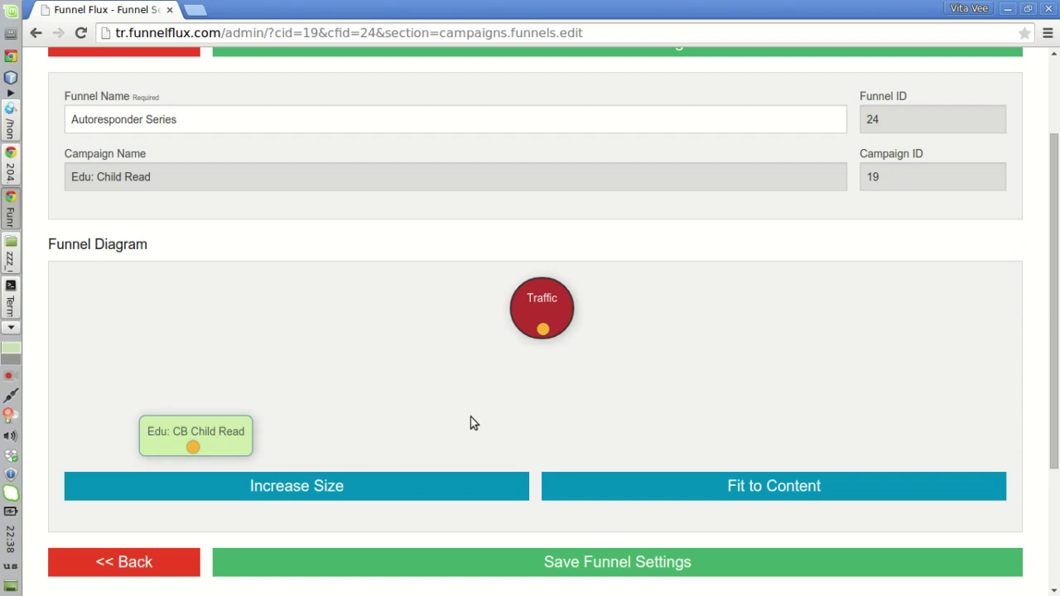
Add a Flux Offer node for "Health: 1000 Paleo Recipes" beside the Edu: CB Child Read node
right_click(397, 412)
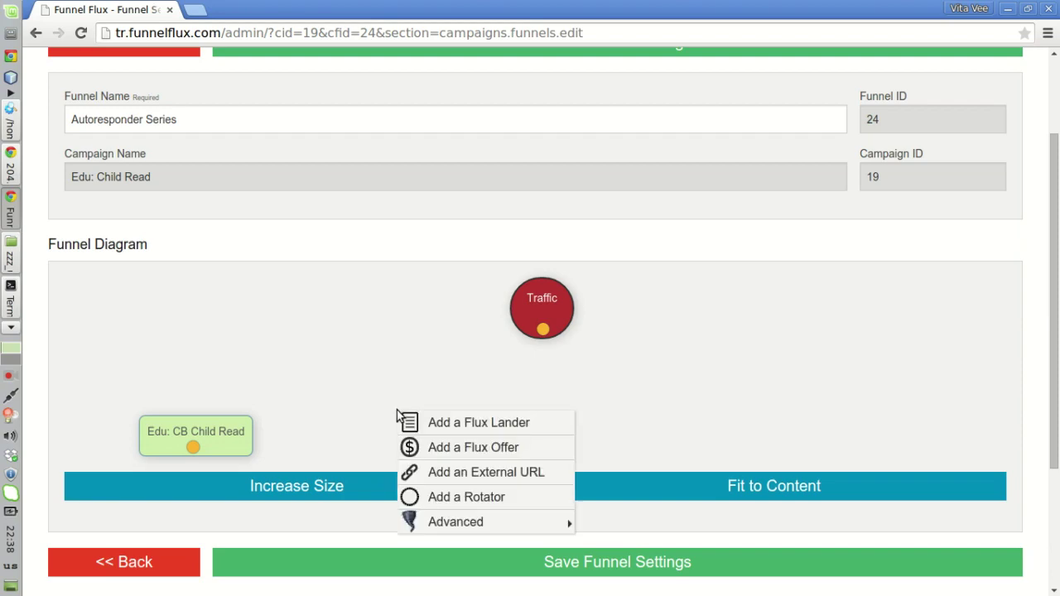
click(475, 446)
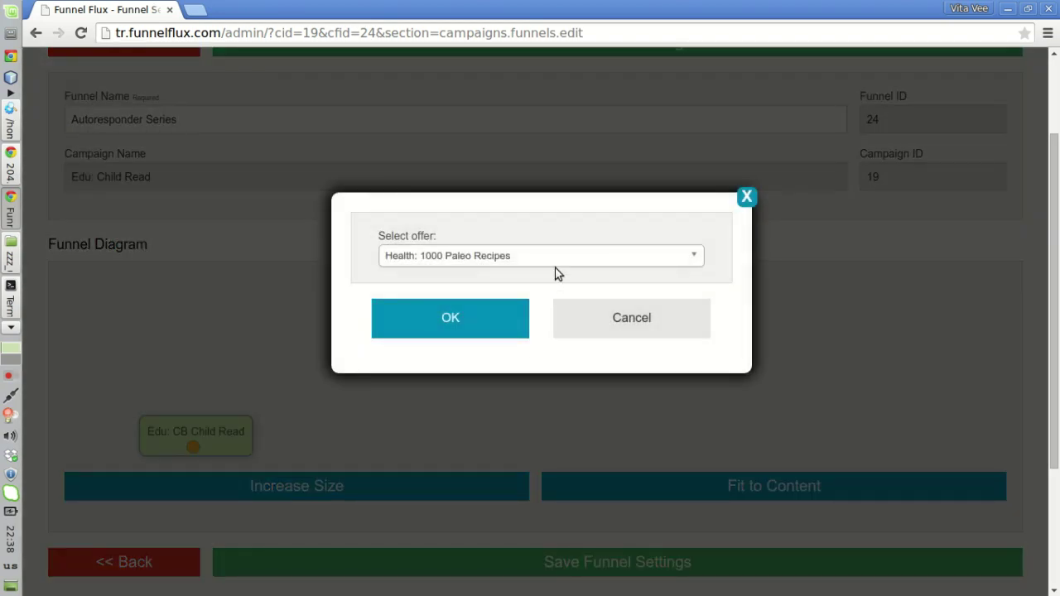
click(647, 259)
mouse_move(698, 350)
mouse_down()
mouse_move(688, 404)
mouse_move(695, 319)
mouse_up()
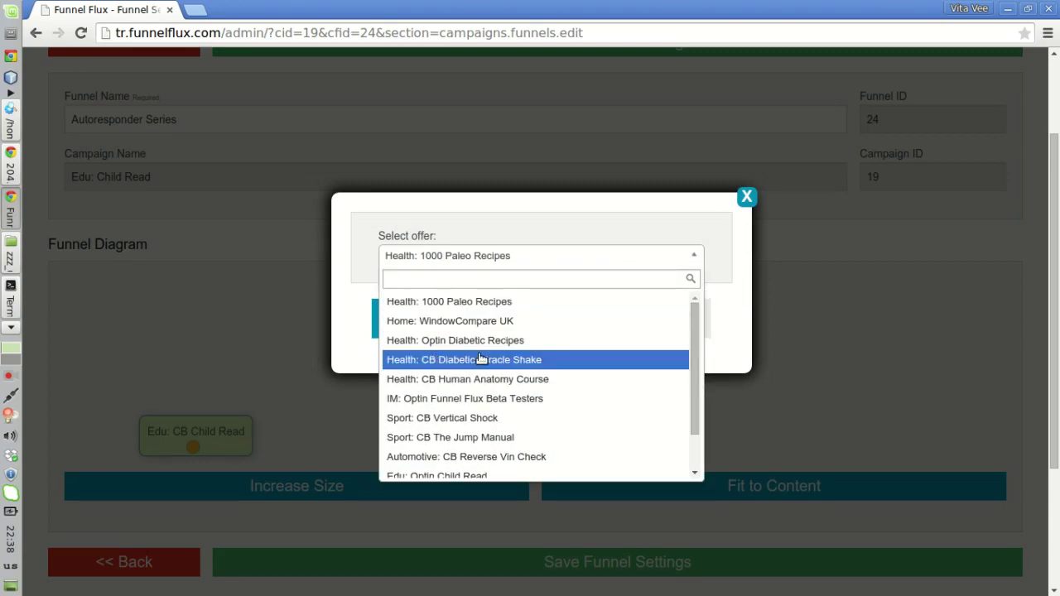
click(485, 305)
click(465, 321)
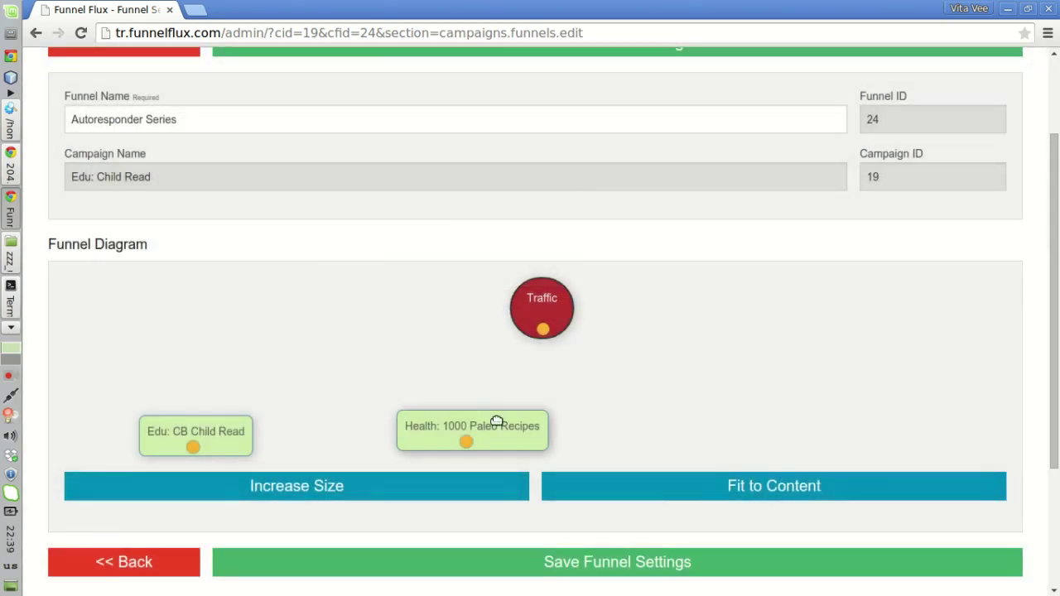
mouse_move(496, 422)
mouse_down()
mouse_move(514, 431)
mouse_move(497, 431)
mouse_up()
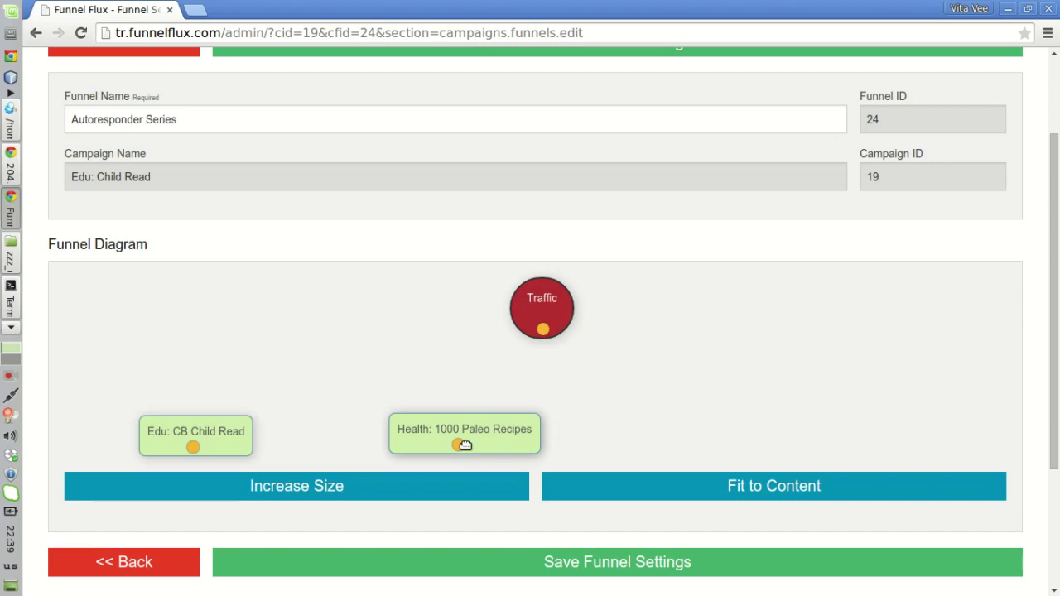
Generate the traffic link for the Health: 1000 Paleo Recipes node with "My Channels: Emails" as the traffic source
right_click(514, 429)
click(593, 438)
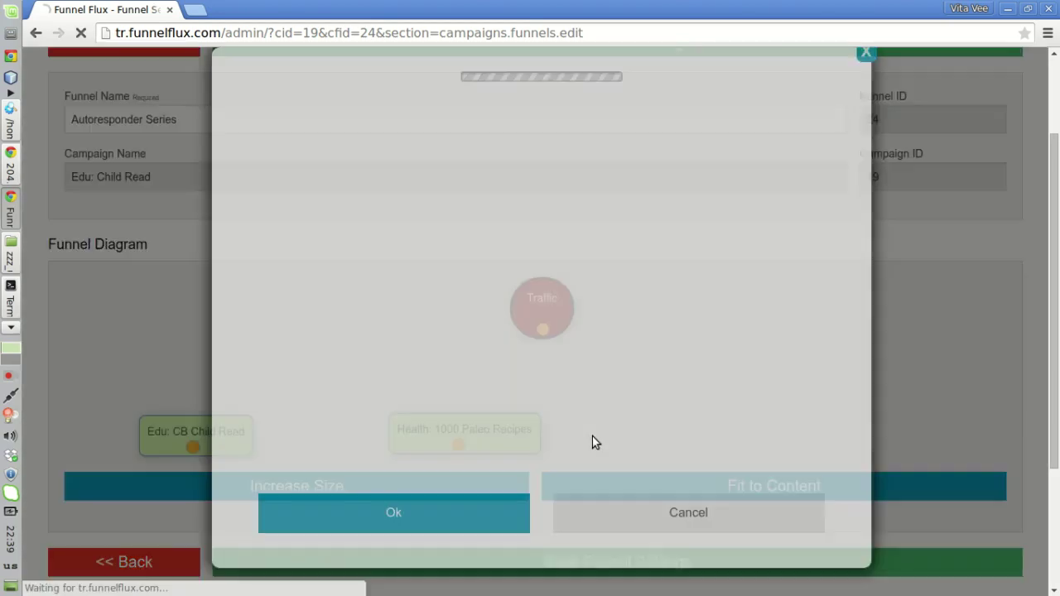
click(421, 343)
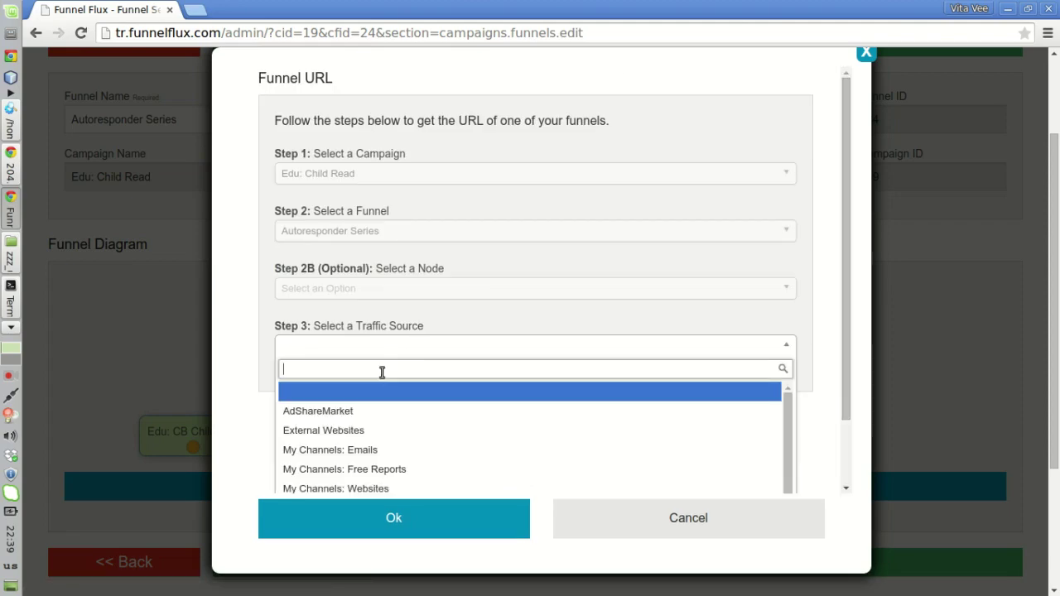
click(356, 450)
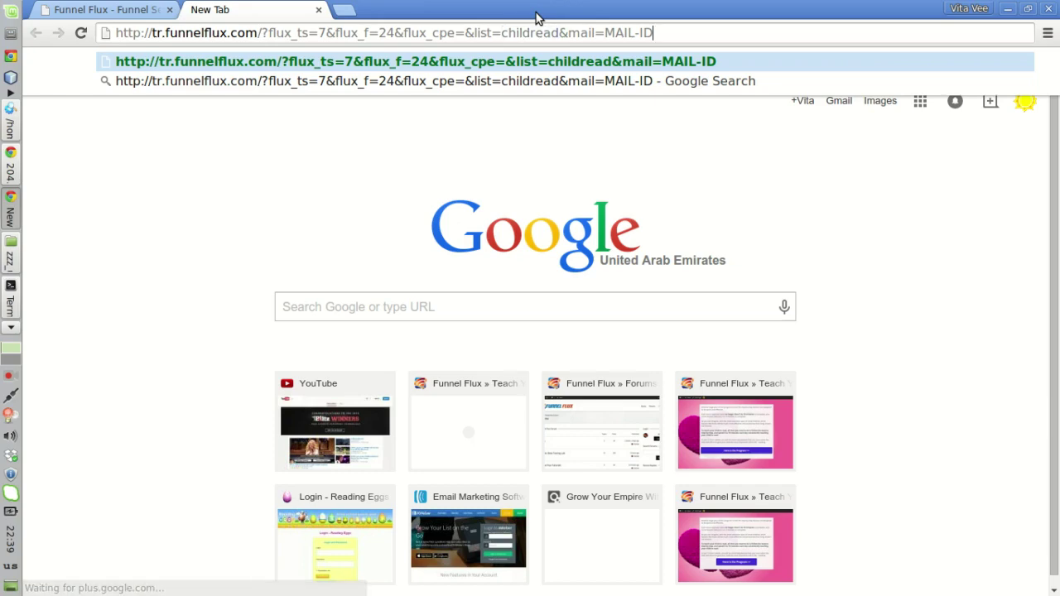
Set the mail parameter of the link pasted in the new browser tab to 7, and close the tab without loading it
key(Right)
key(Right)
key(Right)
key(Right)
key(Right)
key(Right)
key(shift+End)
text(7)
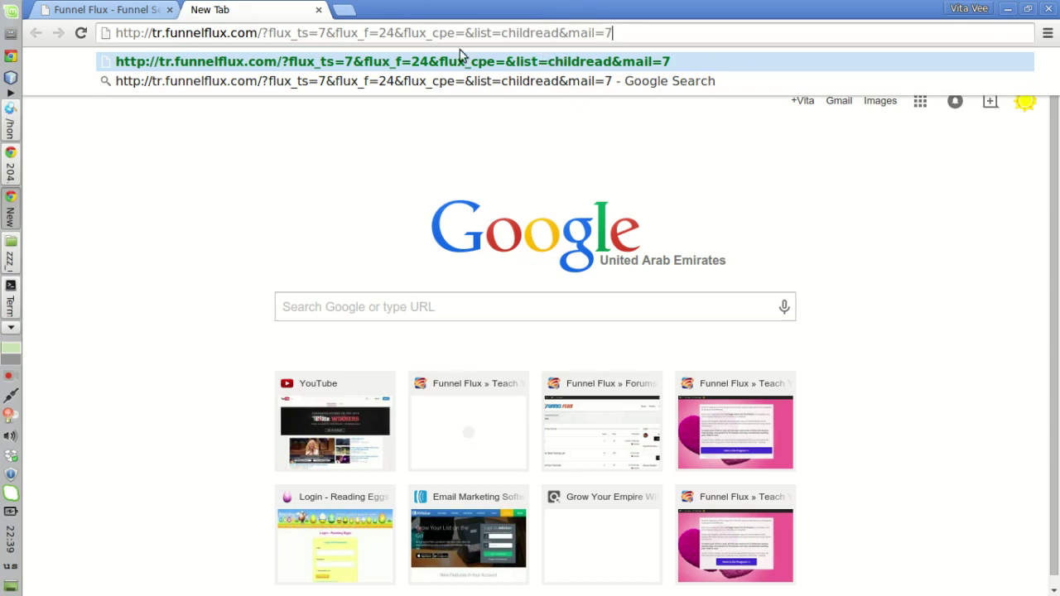
key(ctrl+w)
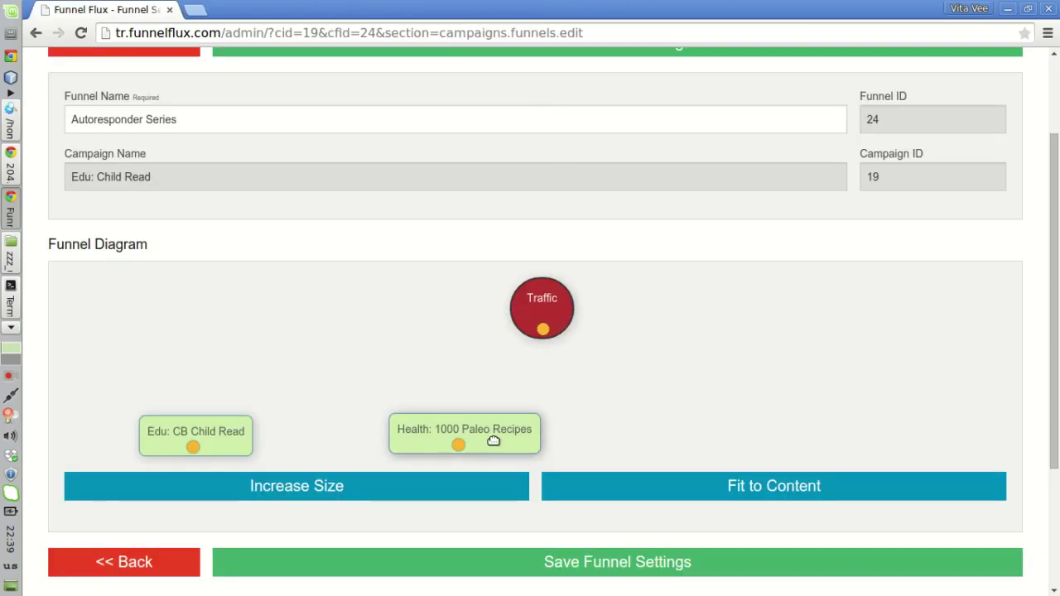
Move the Health: 1000 Paleo Recipes node to the far right side of the funnel diagram, level with the Edu: CB Child Read node
mouse_move(464, 437)
mouse_down()
mouse_move(481, 444)
mouse_move(490, 428)
mouse_up()
drag(1059, 315, 1049, 342)
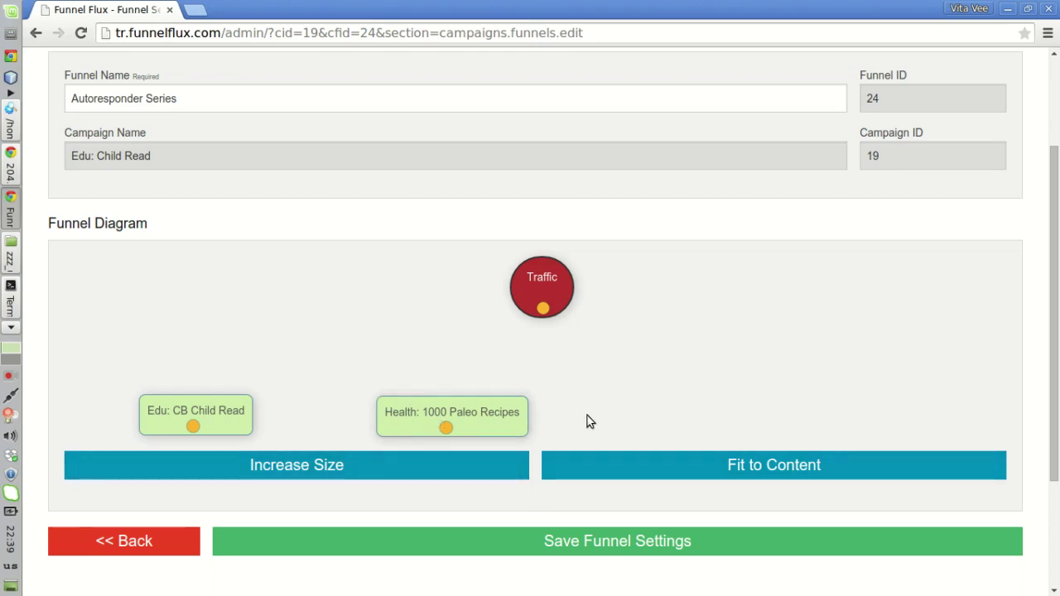
drag(490, 412, 880, 410)
right_click(444, 399)
click(431, 399)
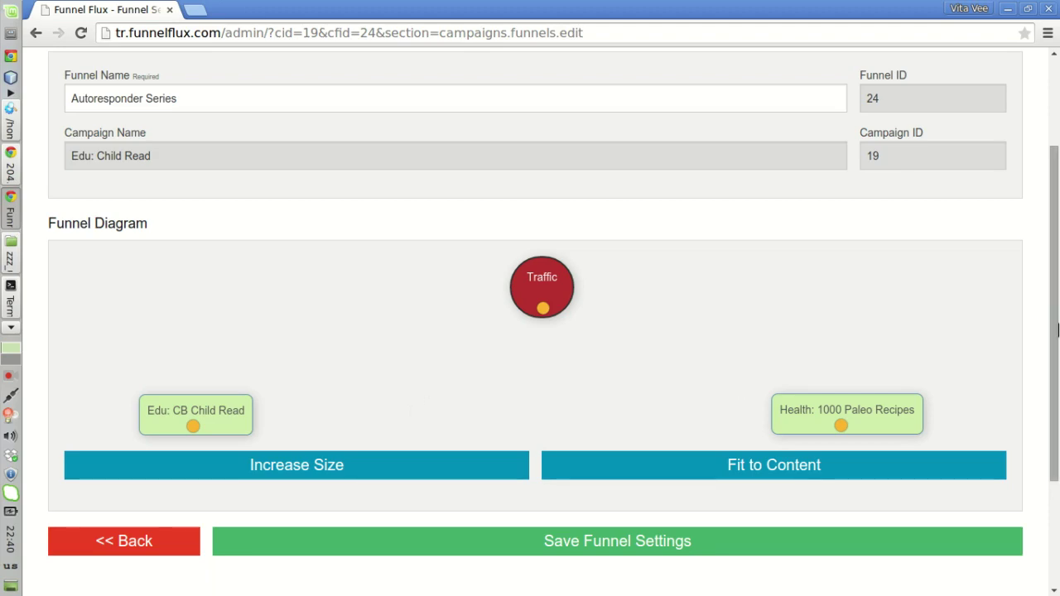
mouse_move(1058, 329)
mouse_down()
mouse_move(1058, 369)
mouse_move(1058, 342)
mouse_up()
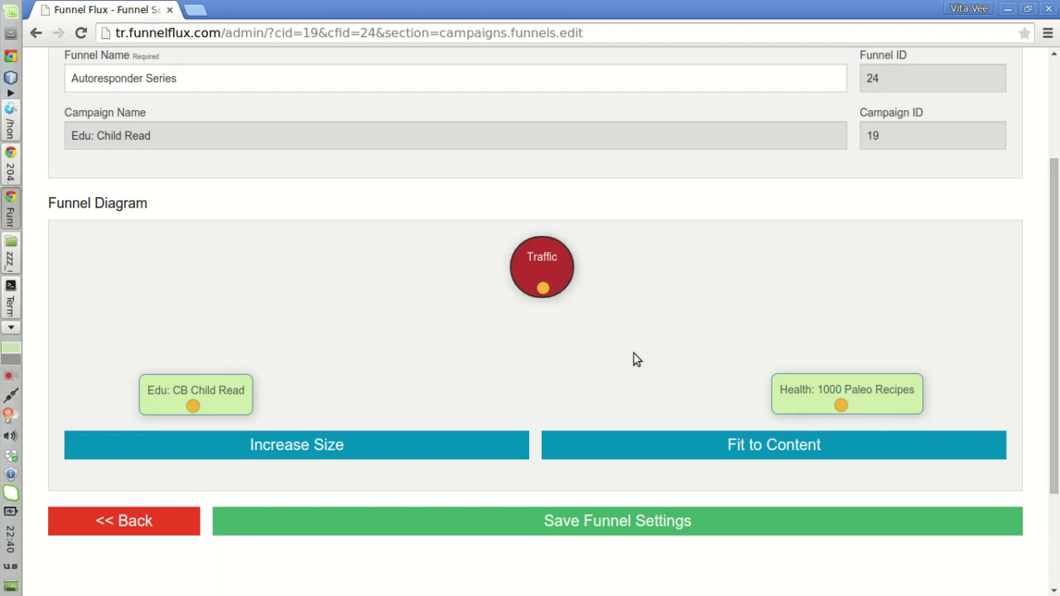
mouse_move(1058, 358)
mouse_down()
mouse_move(1058, 344)
mouse_move(1058, 367)
mouse_up()
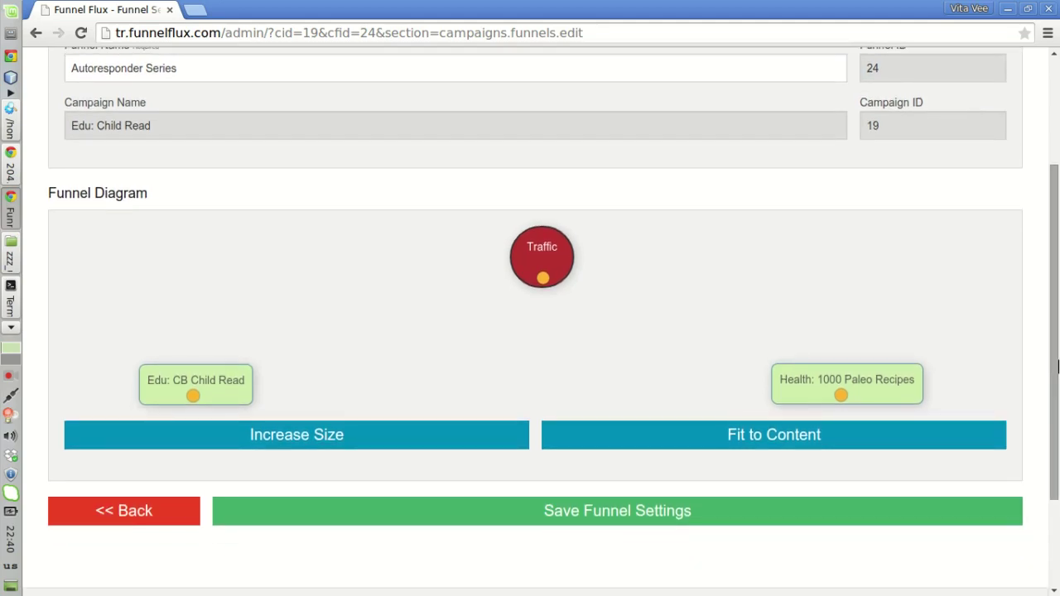